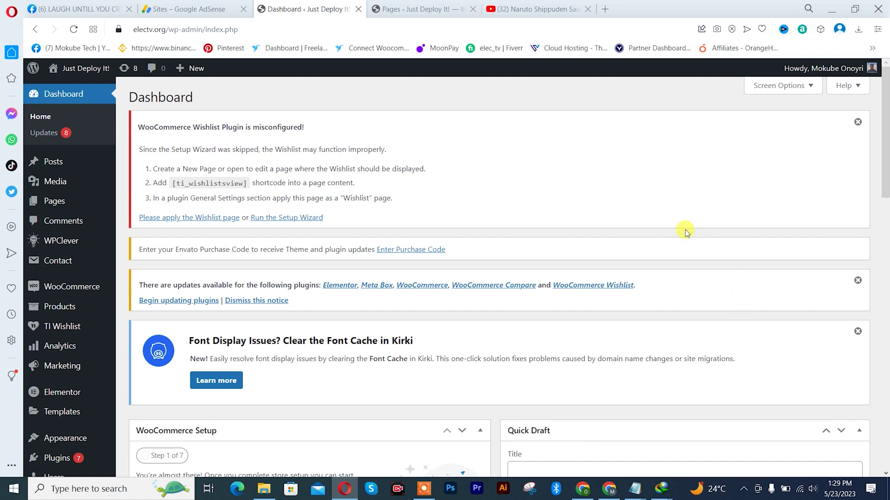
# Step: Open the Plugins > Add New page listing featured plugins
pyautogui.scroll(-3, 600, 186)
pyautogui.moveTo(61, 345)
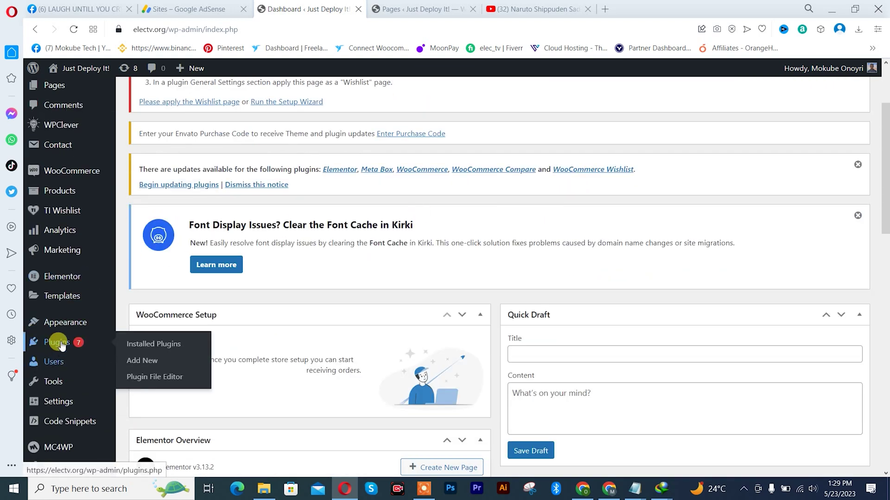
pyautogui.click(141, 361)
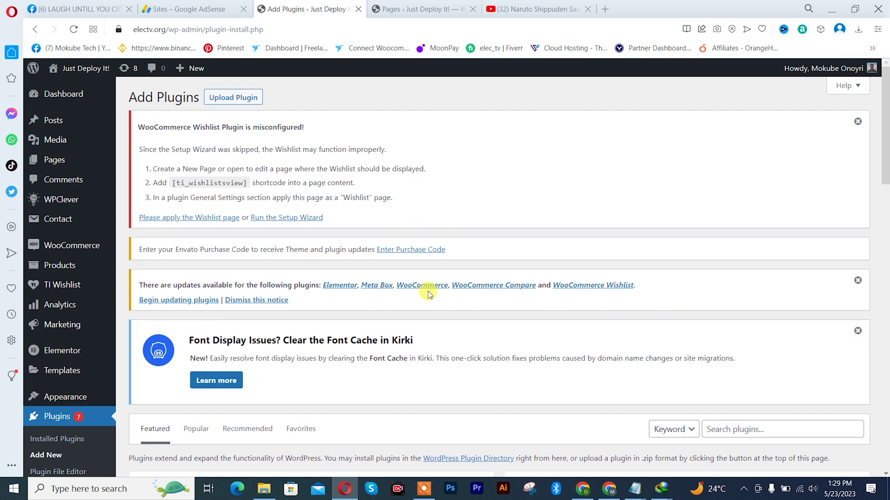
pyautogui.scroll(-3, 513, 271)
pyautogui.scroll(-2, 513, 272)
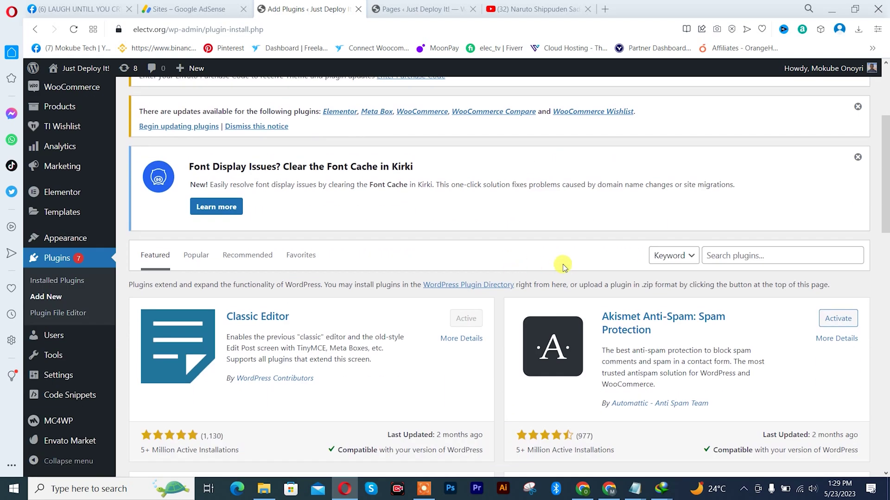
# Step: Search plugins for 'weform' and activate weForms – Easy Drag & Drop Contact Form Builder
pyautogui.click(728, 256)
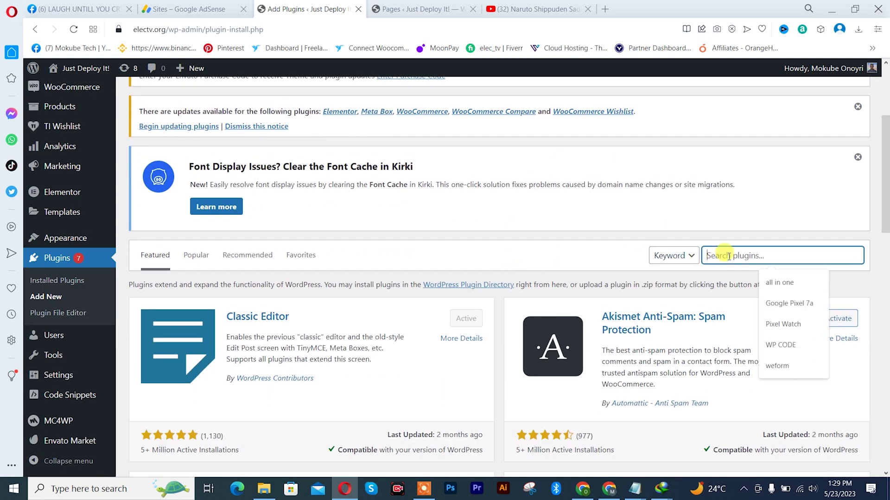
pyautogui.write('weform')
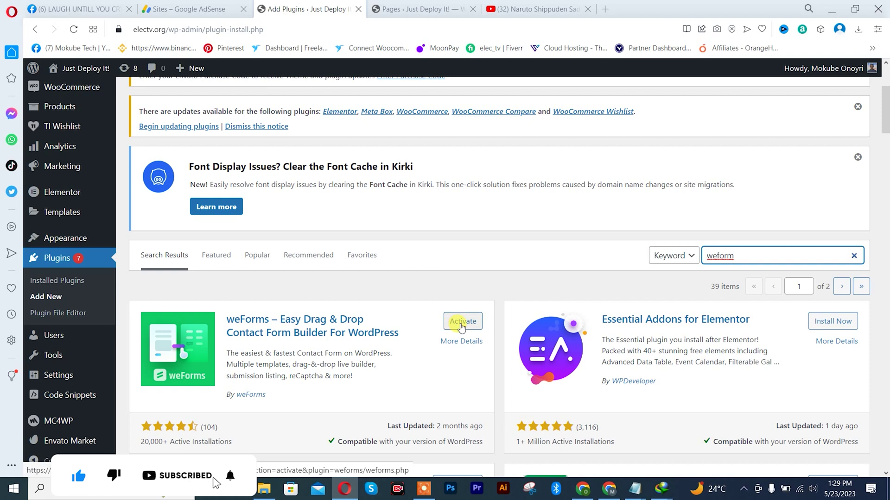
pyautogui.click(463, 325)
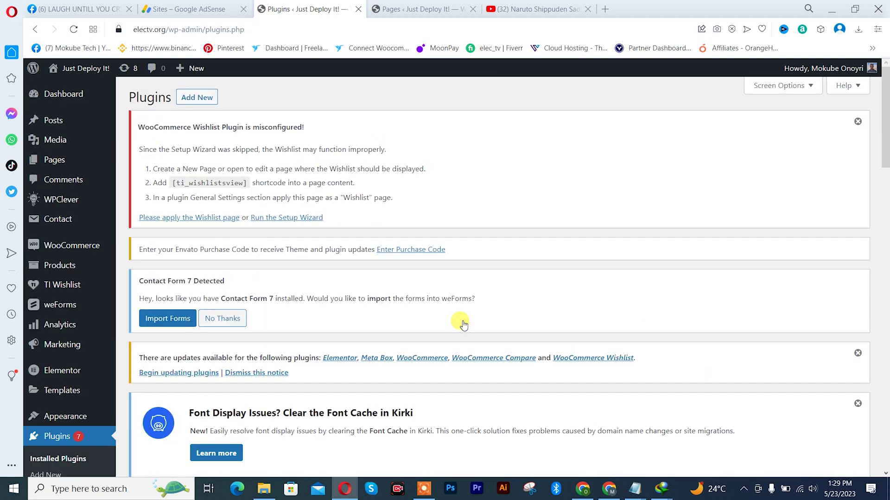
# Step: Open weForms > All Forms, showing the default Contact Form with shortcode [weforms id="30"]
pyautogui.scroll(-3, 516, 260)
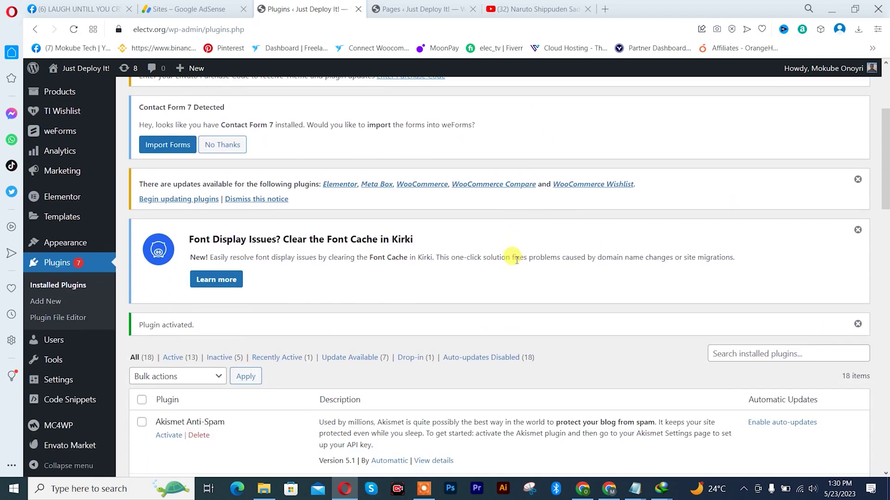
pyautogui.scroll(2, 515, 259)
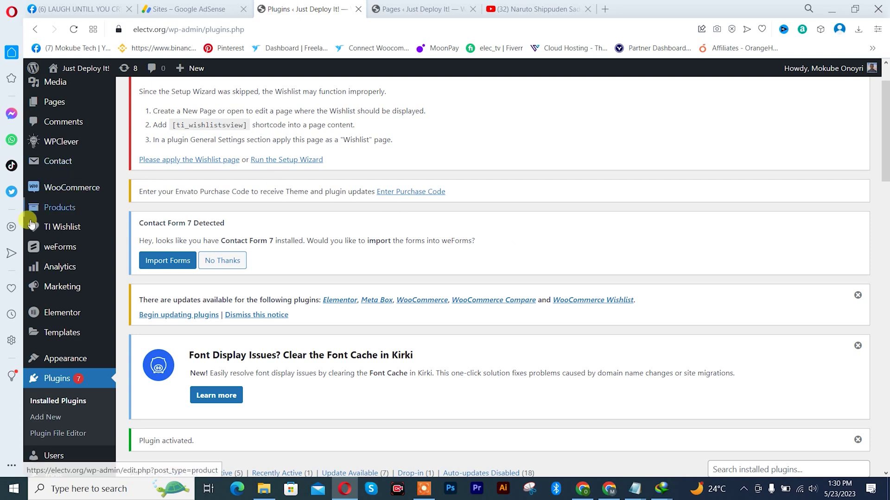
pyautogui.moveTo(45, 250)
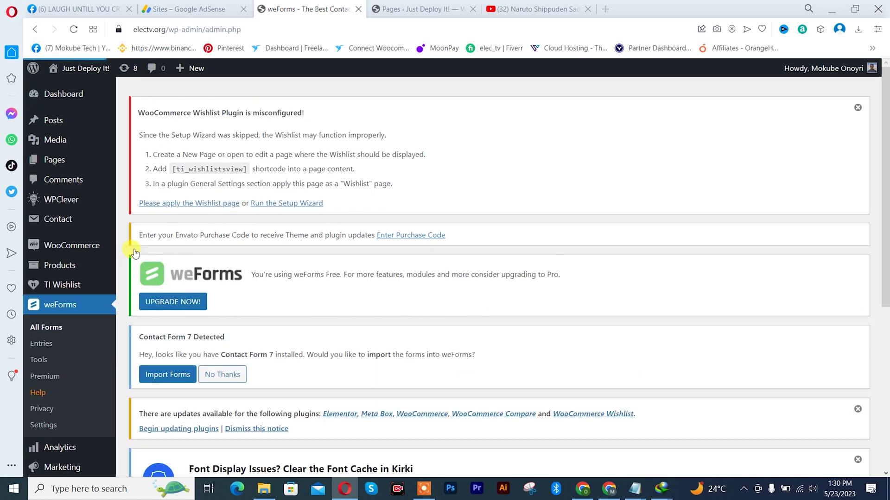
pyautogui.scroll(-6, 344, 218)
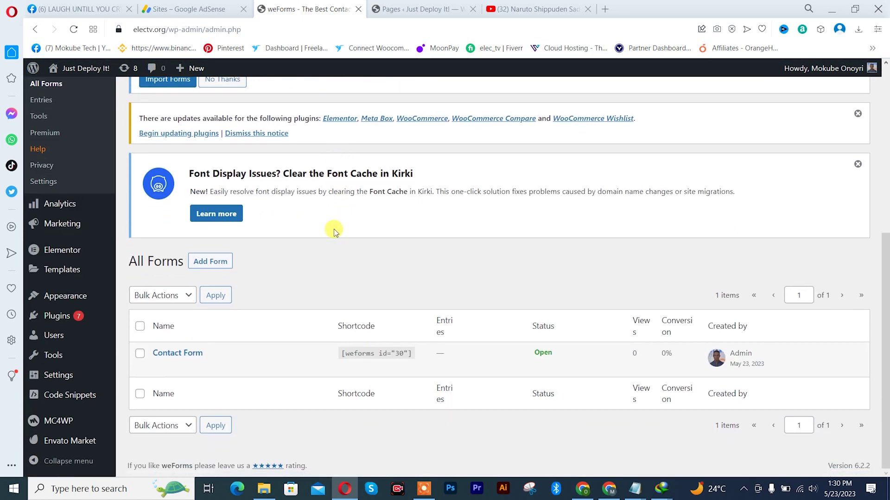
pyautogui.click(209, 262)
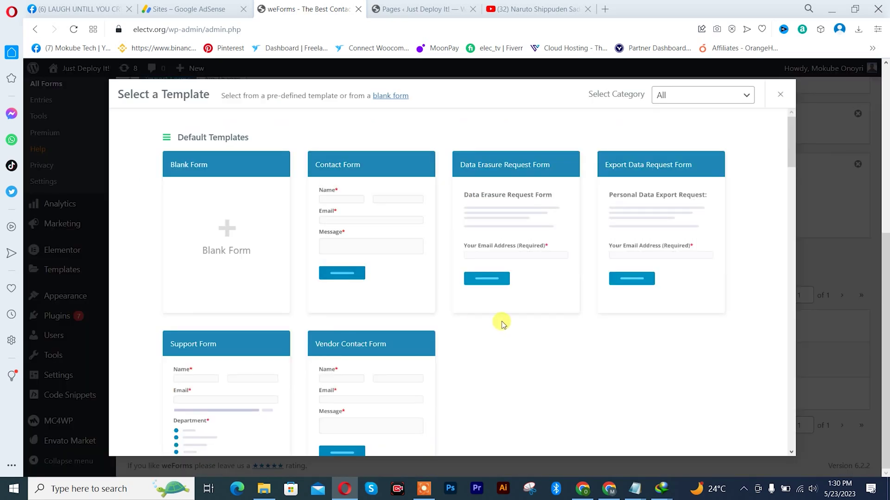
# Step: Create a new form from the Volunteer Application Form template under Application Templates
pyautogui.scroll(-10, 501, 323)
pyautogui.scroll(4, 502, 323)
pyautogui.scroll(-6, 502, 323)
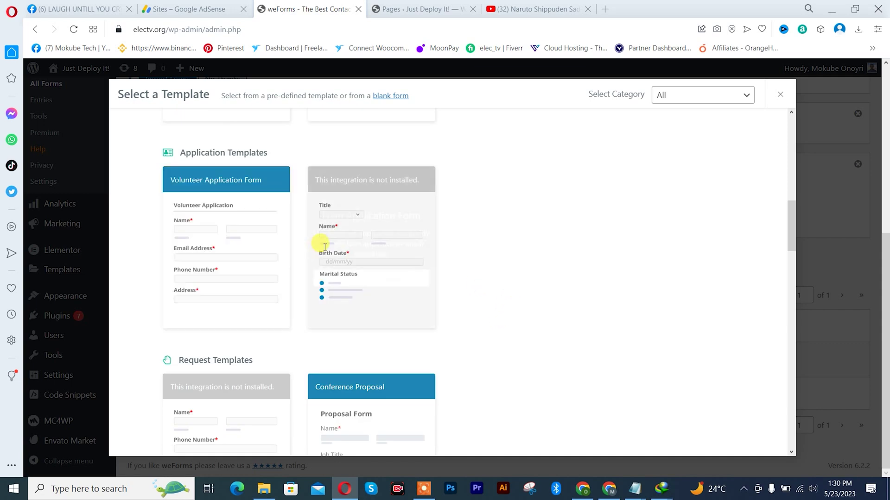
pyautogui.moveTo(364, 253)
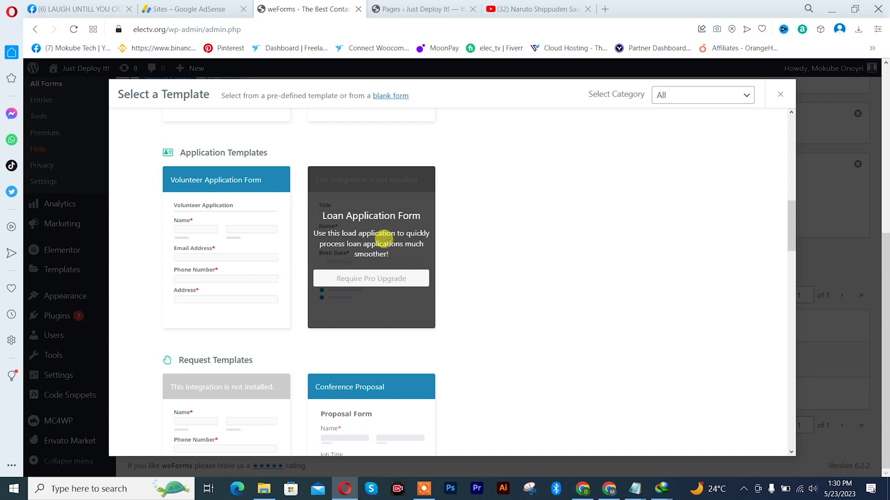
pyautogui.moveTo(224, 254)
pyautogui.click(222, 292)
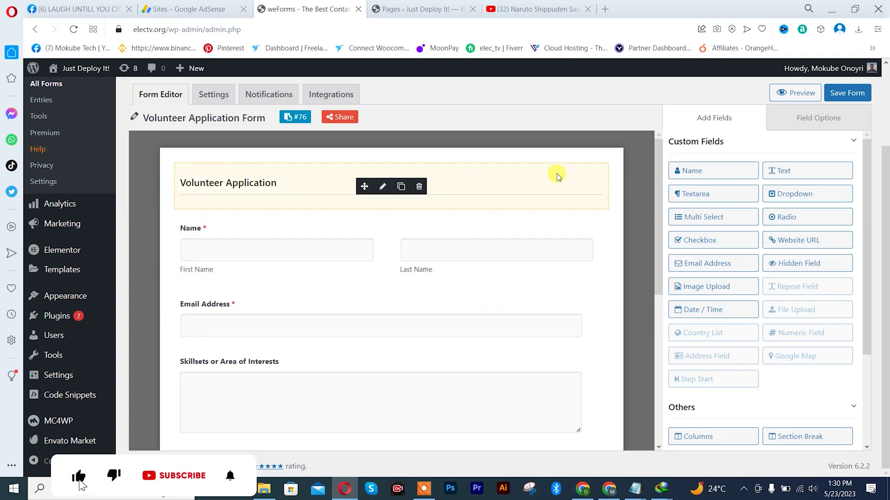
# Step: Retitle the heading section break to 'Jop Application Form'
pyautogui.scroll(-2, 616, 238)
pyautogui.scroll(2, 615, 238)
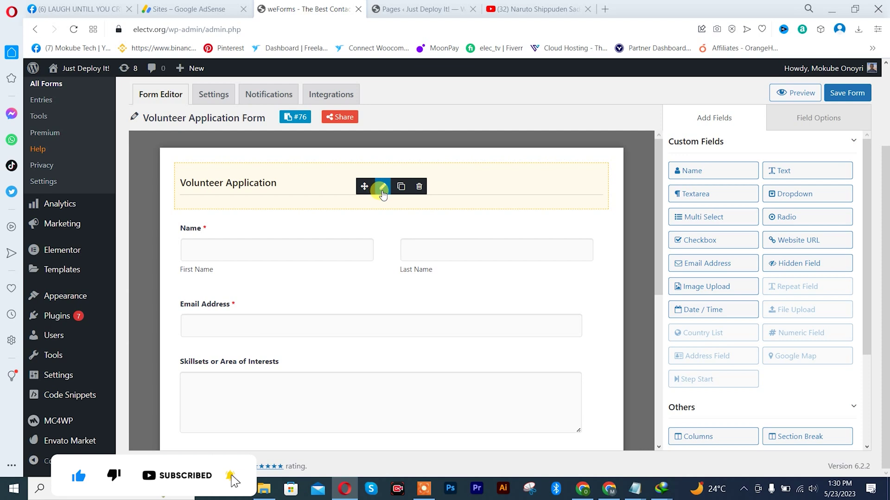
pyautogui.click(382, 193)
pyautogui.click(711, 185)
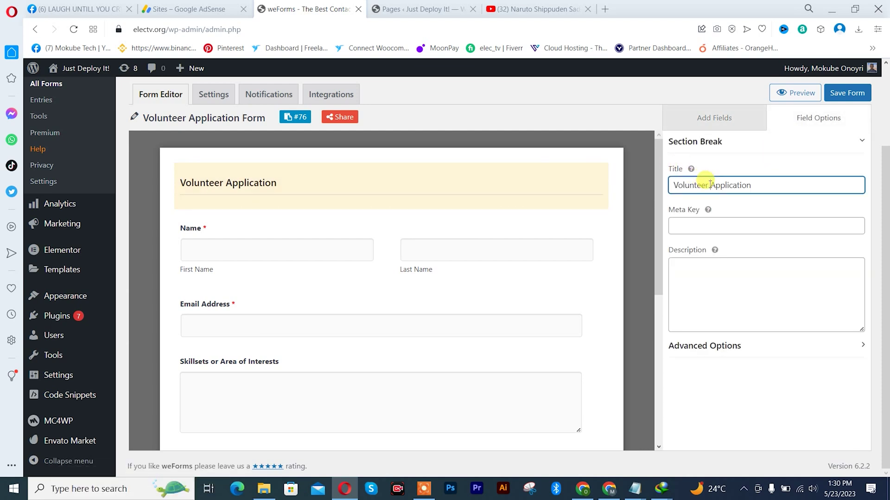
pyautogui.press('BackSpace')
pyautogui.press('BackSpace')
pyautogui.press('BackSpace')
pyautogui.press('BackSpace')
pyautogui.press('BackSpace')
pyautogui.press('BackSpace')
pyautogui.press('BackSpace')
pyautogui.press('BackSpace')
pyautogui.press('BackSpace')
pyautogui.press('BackSpace')
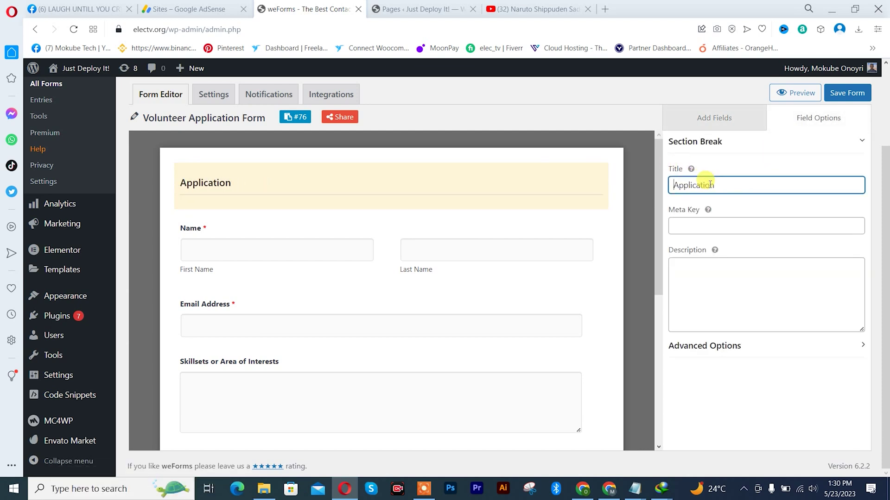
pyautogui.write('Jop')
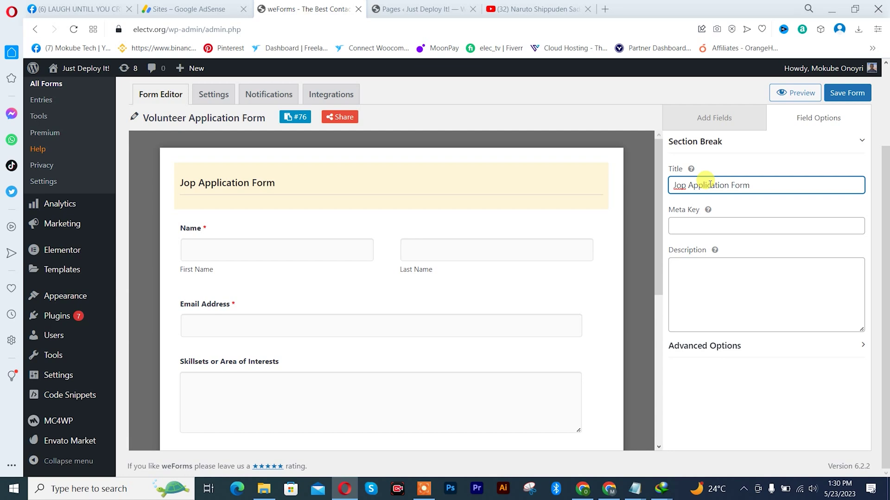
# Step: Replace the section break's description with 'Apply Now'
pyautogui.click(709, 280)
pyautogui.write('fdfgdf')
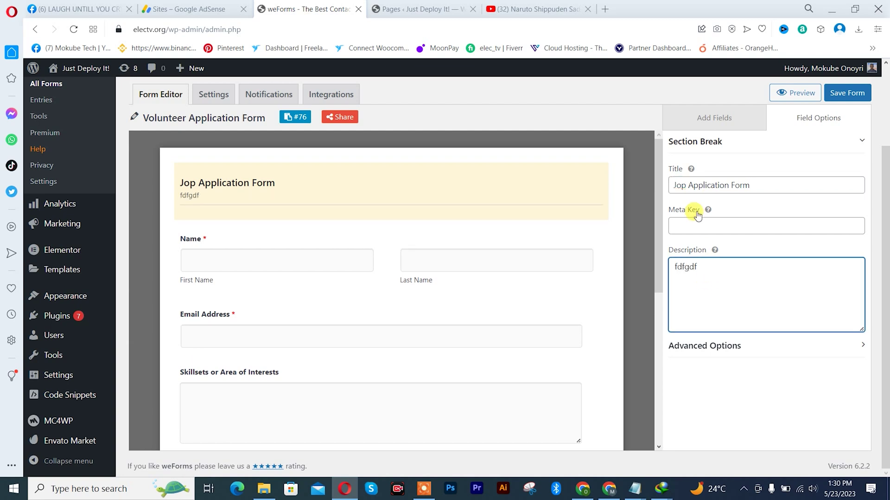
pyautogui.click(690, 224)
pyautogui.click(709, 289)
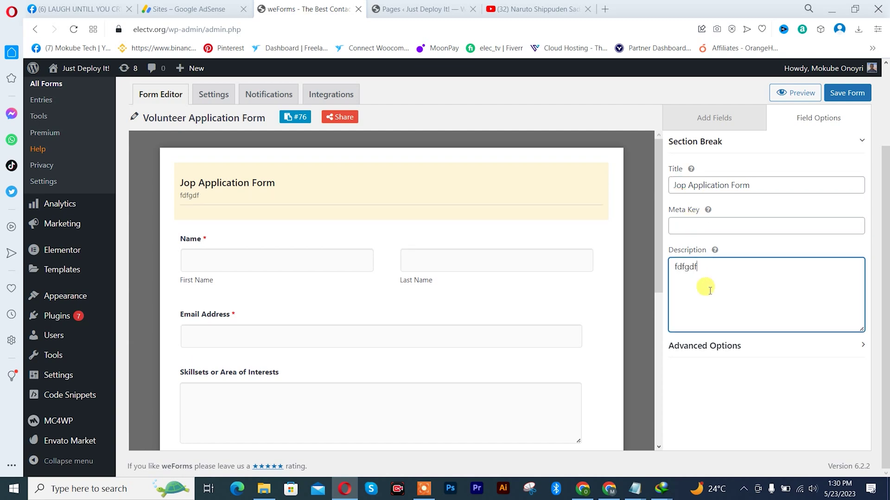
pyautogui.hotkey('ctrl', 'a')
pyautogui.write('A')
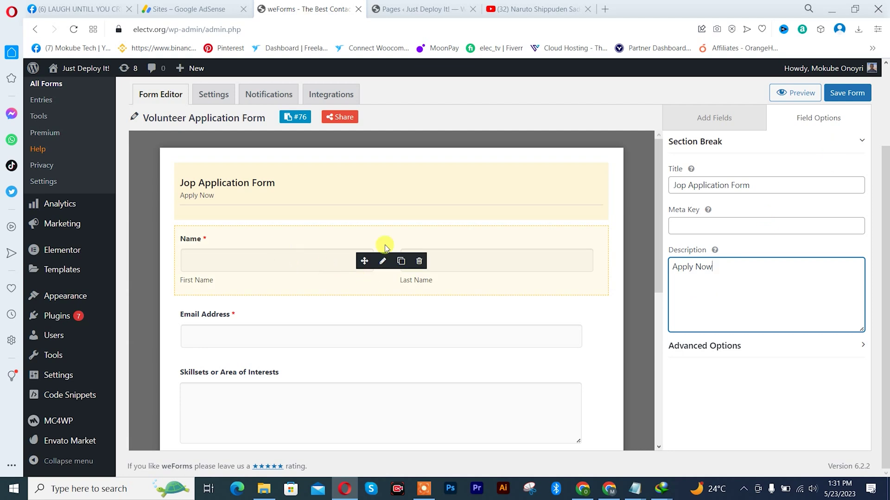
# Step: Add a Date / Time field above Days of Work and an Email Address field above it
pyautogui.scroll(-3, 618, 294)
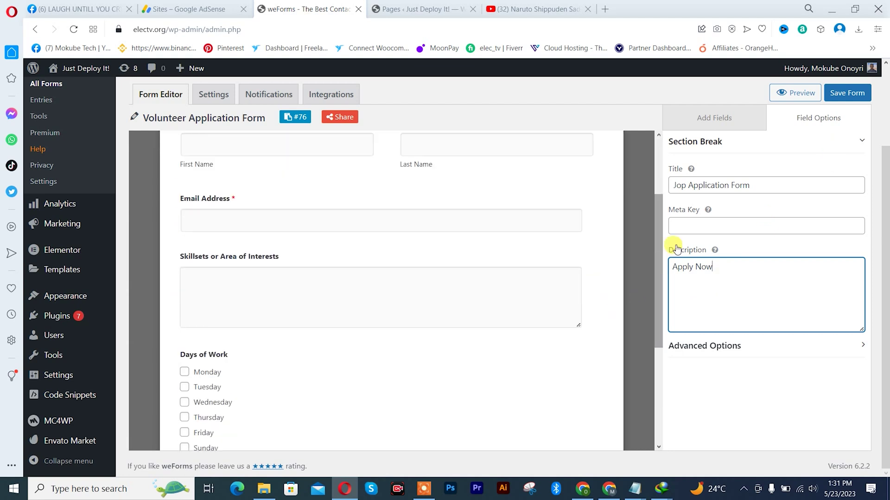
pyautogui.click(717, 120)
pyautogui.scroll(-1, 355, 292)
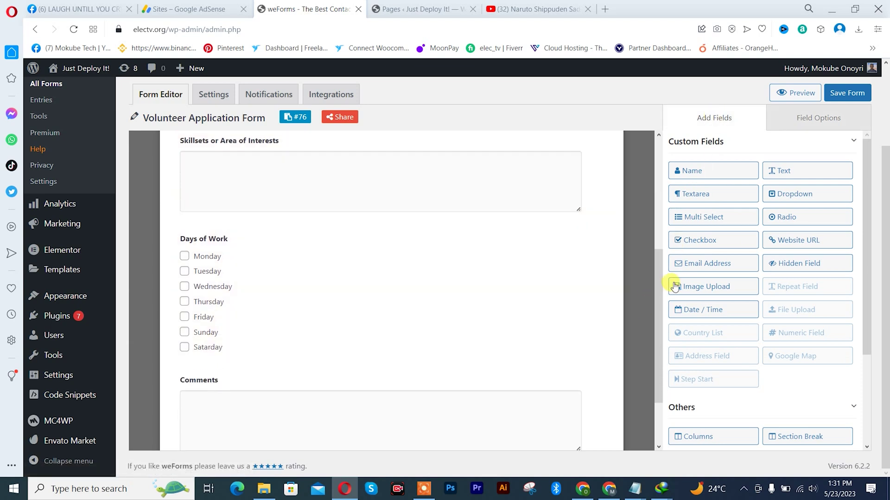
pyautogui.scroll(1, 456, 278)
pyautogui.moveTo(729, 317); pyautogui.dragTo(290, 338)
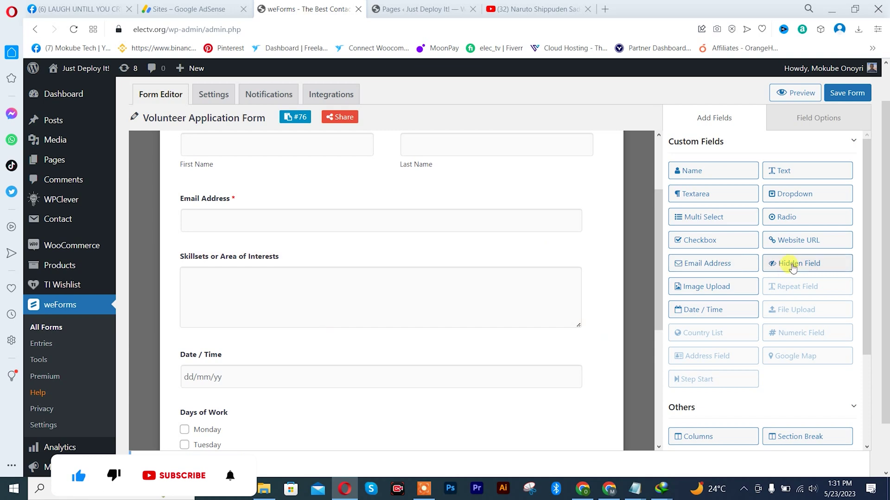
pyautogui.scroll(-1, 494, 285)
pyautogui.moveTo(678, 268); pyautogui.dragTo(324, 280)
# Step: Add a Textarea field above Skillsets and a Radio field directly below the Textarea
pyautogui.moveTo(698, 193); pyautogui.dragTo(343, 194)
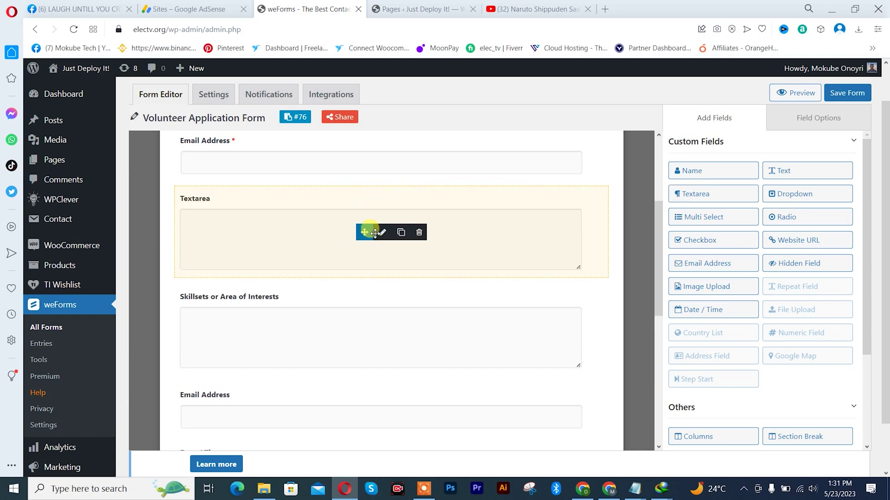
pyautogui.moveTo(794, 218); pyautogui.dragTo(257, 284)
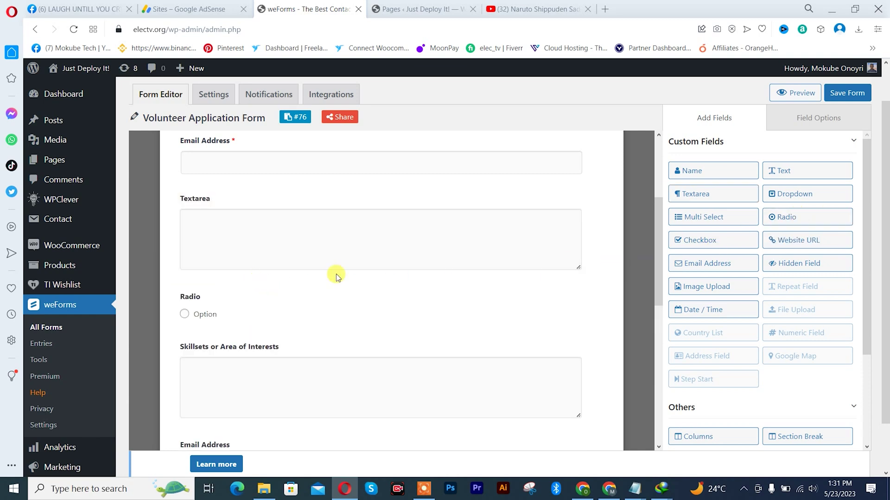
pyautogui.scroll(-7, 449, 274)
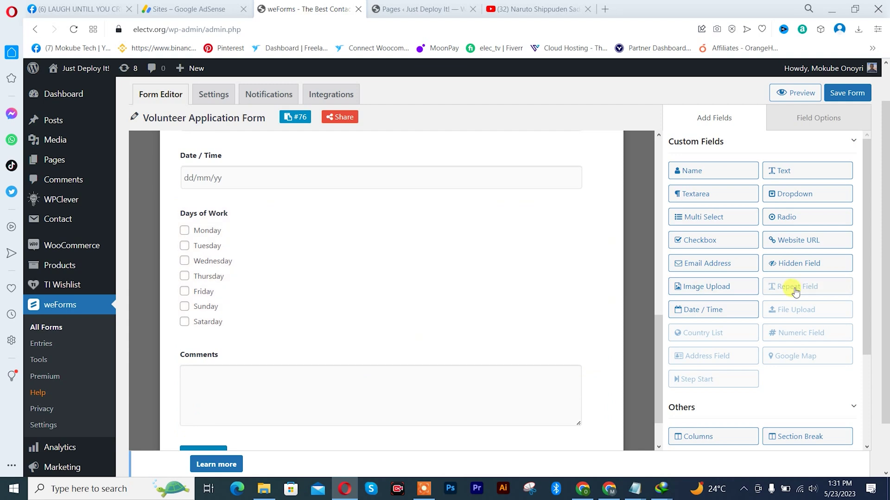
pyautogui.scroll(-3, 774, 324)
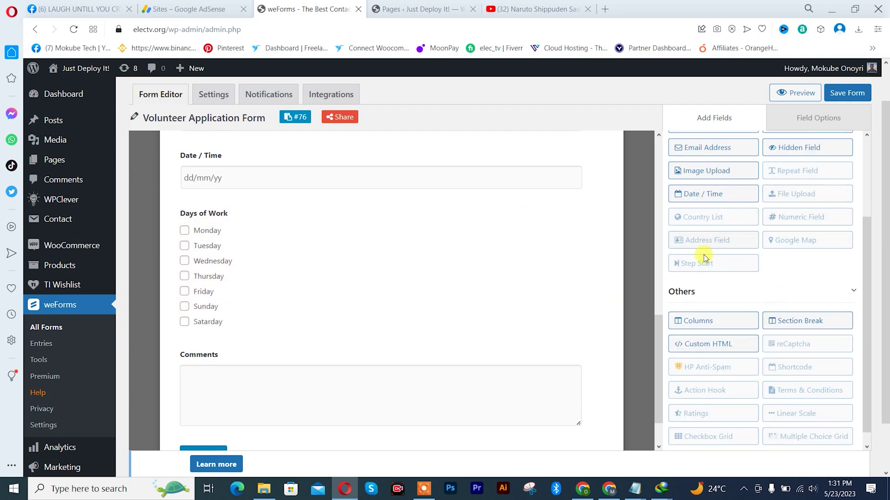
pyautogui.scroll(-1, 709, 288)
pyautogui.scroll(-2, 723, 368)
pyautogui.scroll(-2, 509, 369)
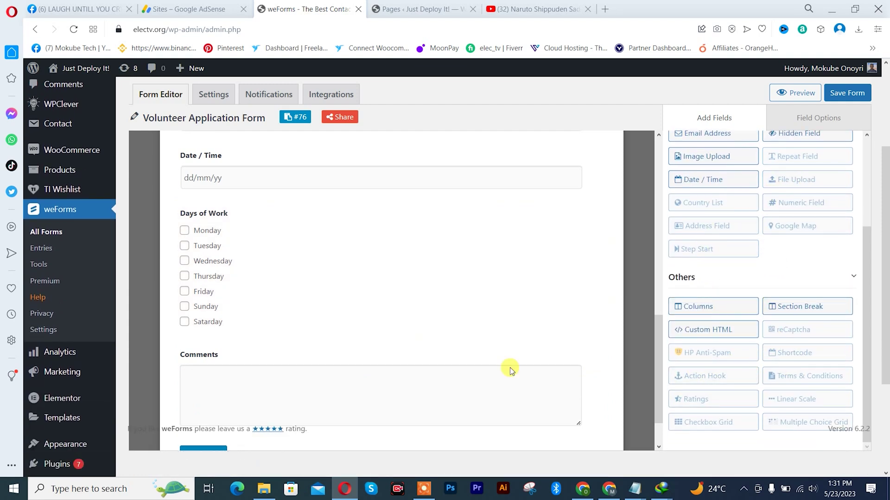
pyautogui.scroll(3, 718, 359)
pyautogui.scroll(1, 721, 359)
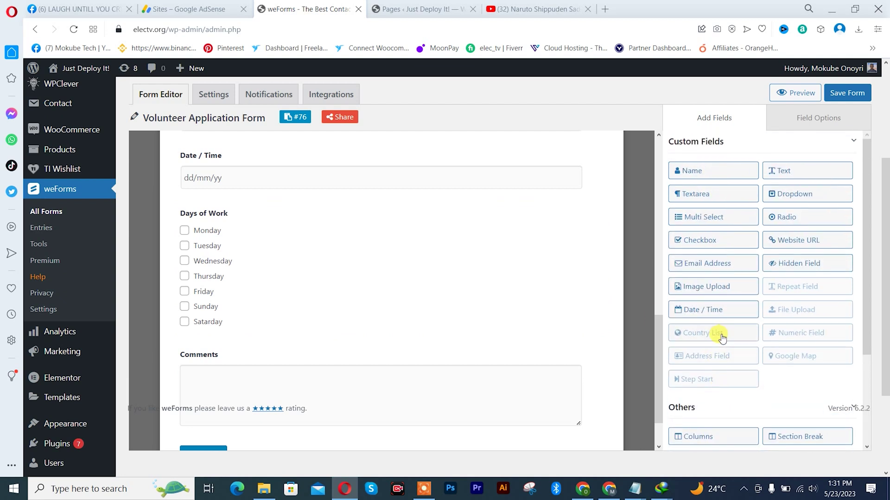
pyautogui.scroll(2, 733, 251)
pyautogui.scroll(-5, 347, 325)
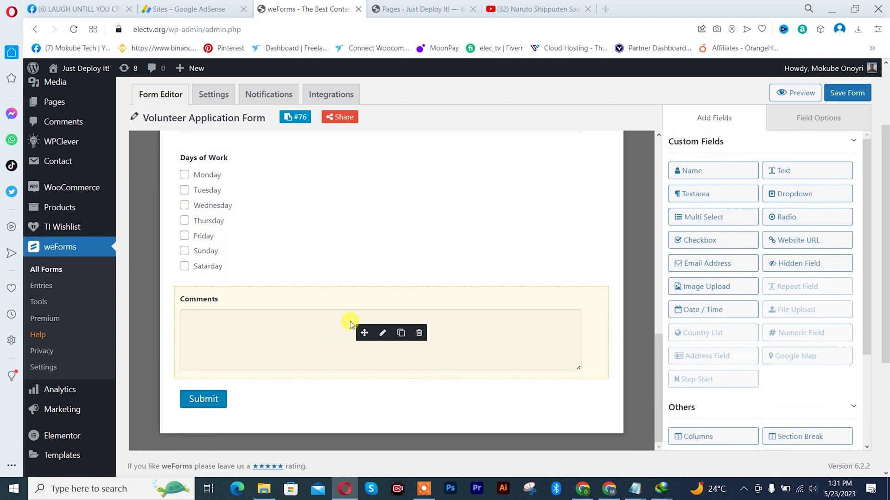
pyautogui.scroll(8, 308, 344)
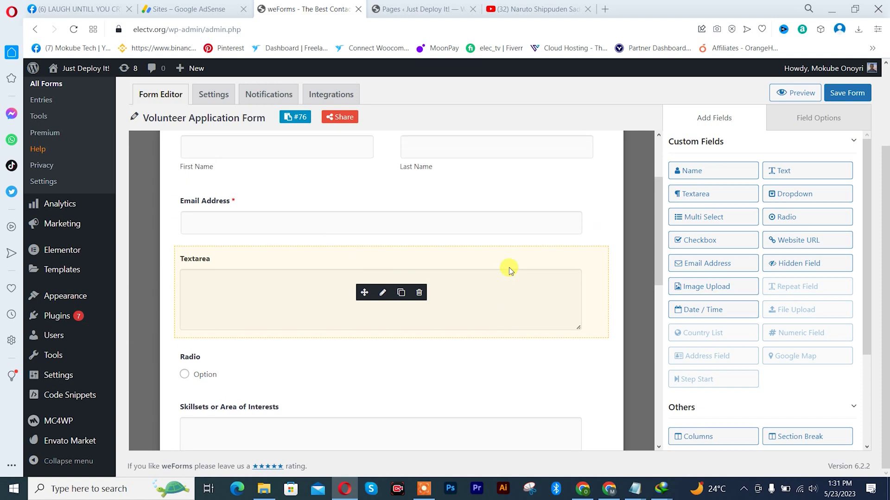
# Step: Save the form and copy its #76 shortcode from the form badge
pyautogui.click(847, 93)
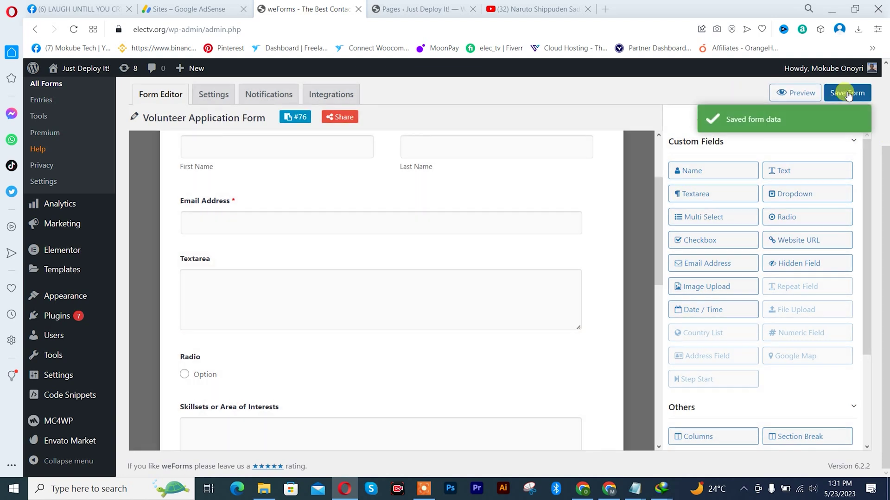
pyautogui.moveTo(513, 171)
pyautogui.scroll(3, 503, 246)
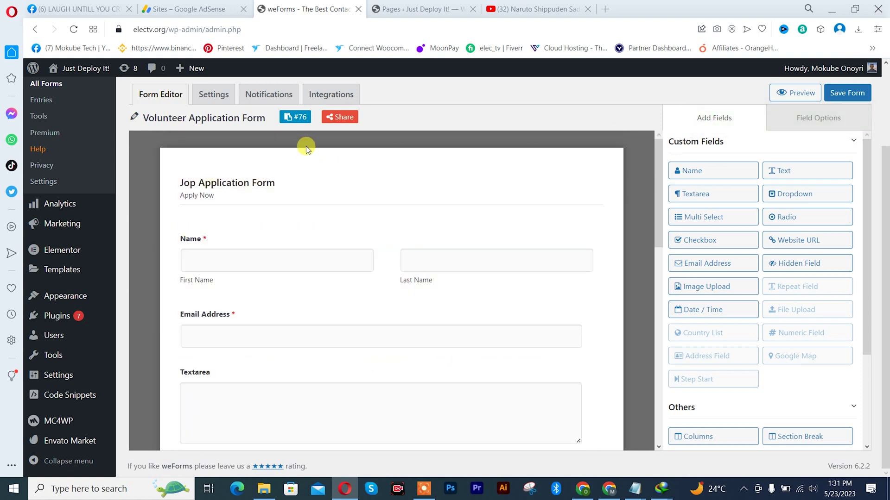
pyautogui.click(293, 118)
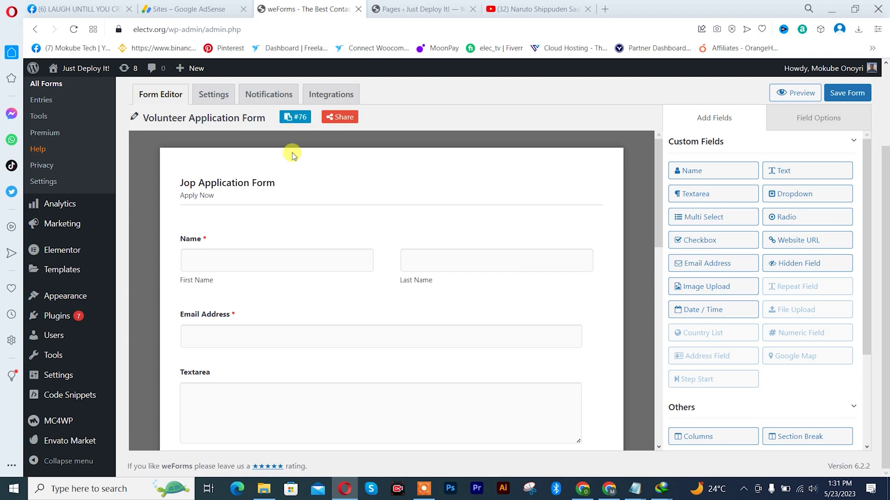
# Step: Open Sample Page from the Pages list in a new tab and go to its edit screen
pyautogui.click(405, 6)
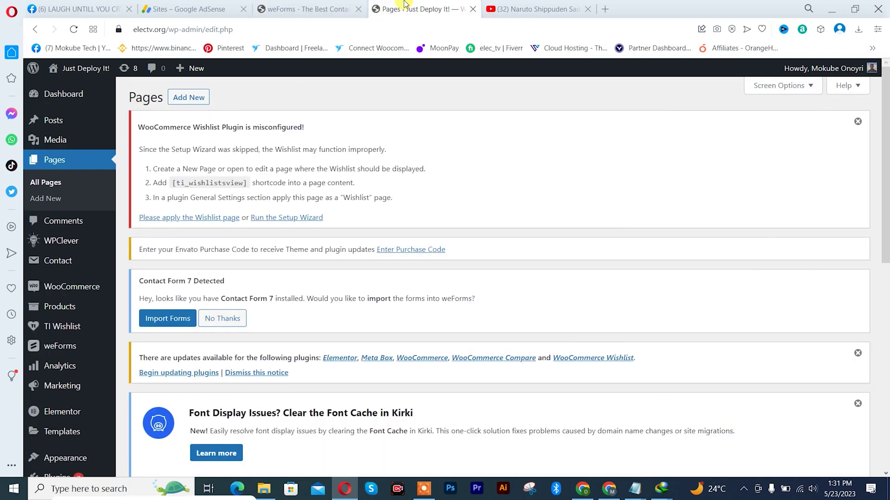
pyautogui.scroll(-3, 188, 134)
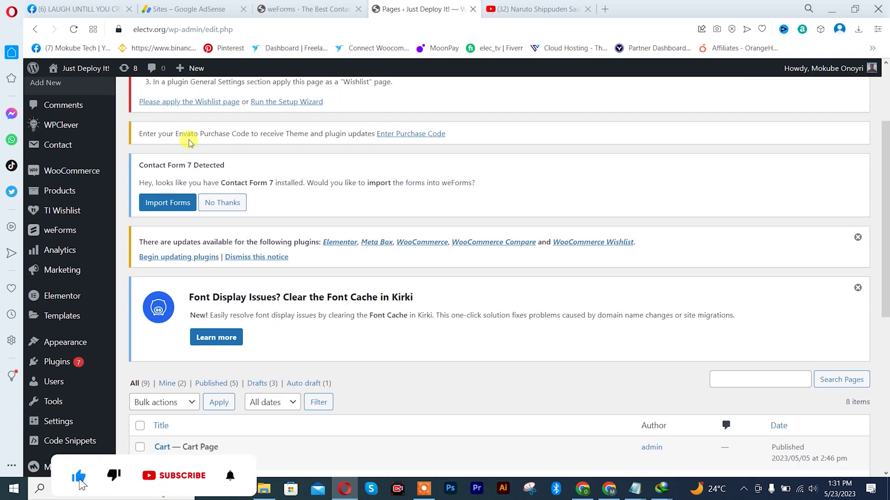
pyautogui.scroll(-7, 189, 143)
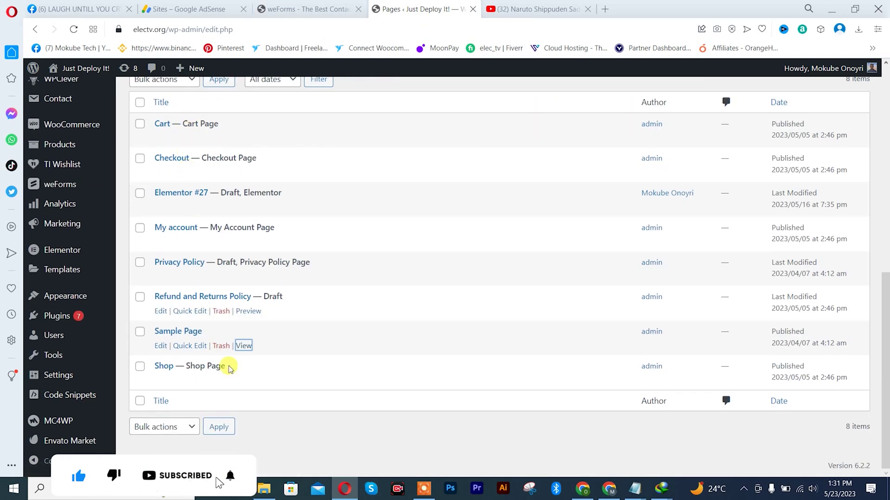
pyautogui.rightClick(242, 346)
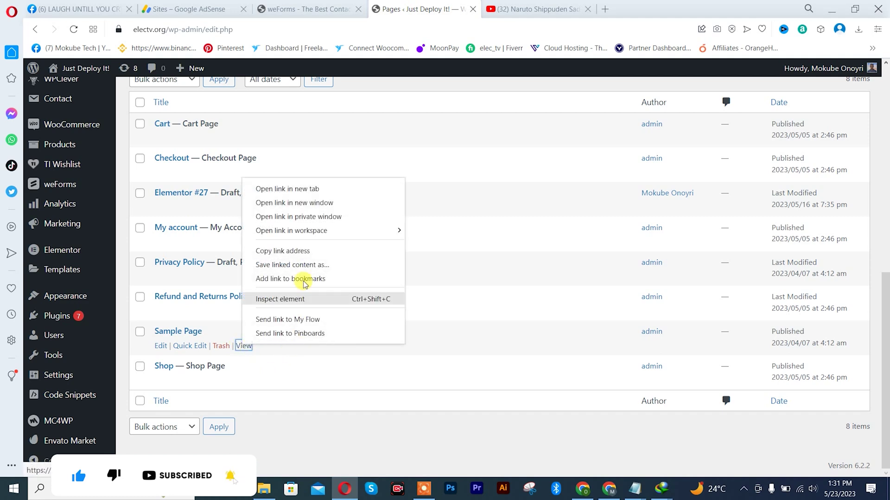
pyautogui.click(297, 187)
pyautogui.click(516, 5)
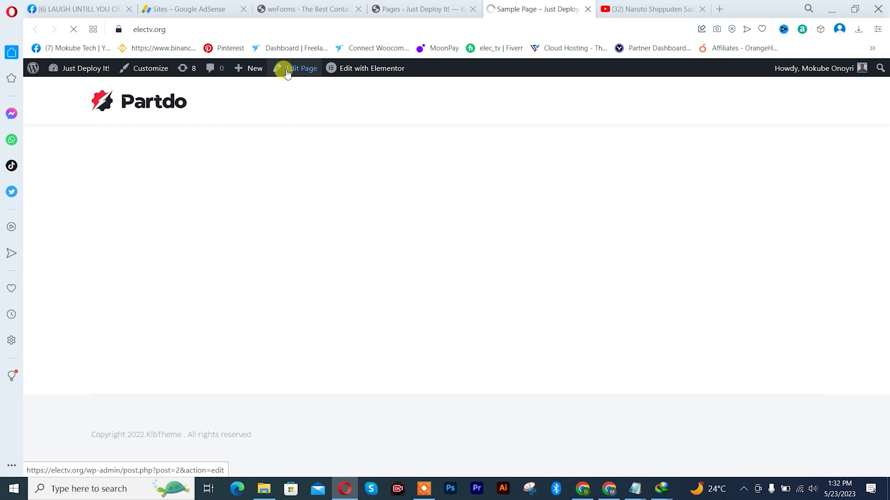
pyautogui.click(287, 69)
pyautogui.scroll(-8, 285, 194)
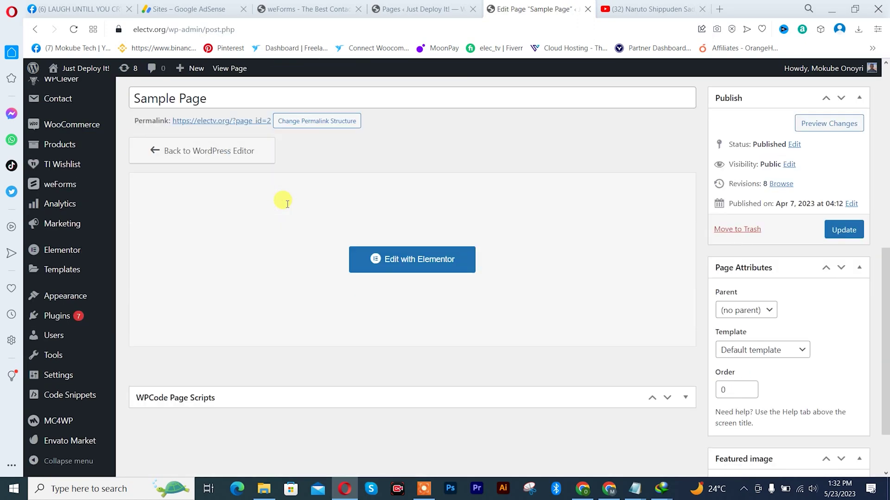
pyautogui.scroll(3, 257, 261)
pyautogui.scroll(-4, 255, 278)
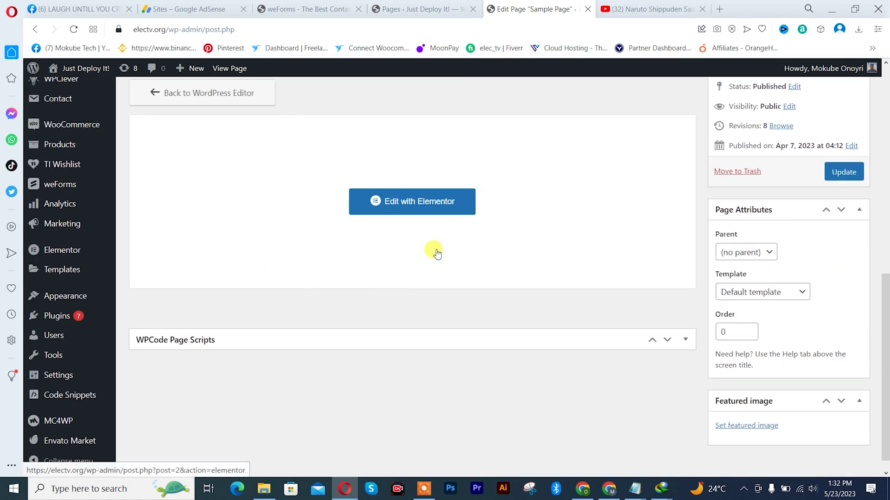
# Step: In Elementor, add a Shortcode widget with [weforms id="76"] to Sample Page and apply it
pyautogui.click(423, 202)
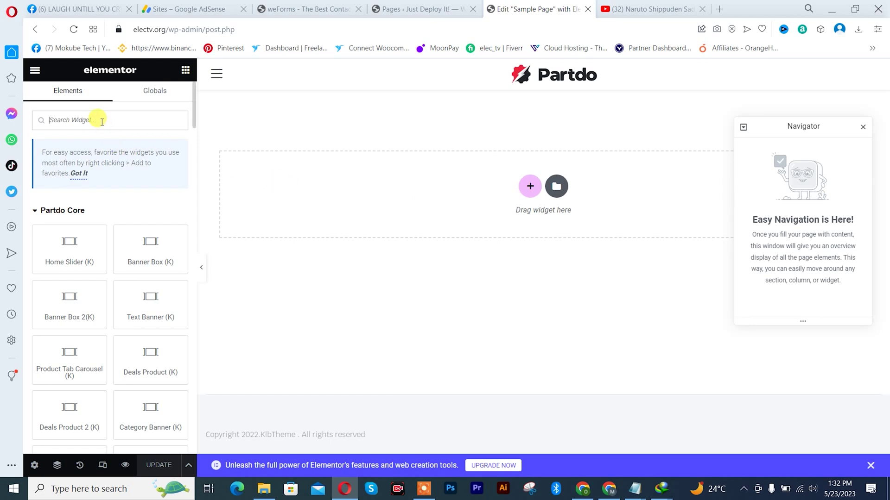
pyautogui.write('short')
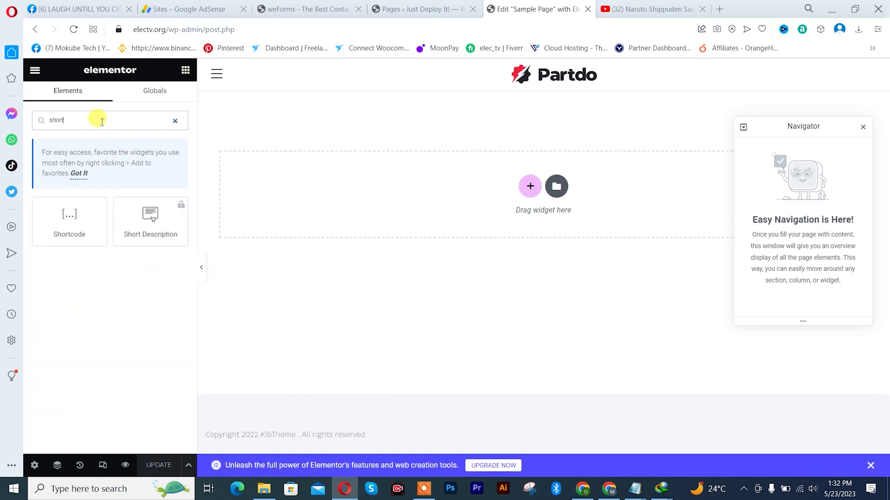
pyautogui.moveTo(65, 209); pyautogui.dragTo(324, 175)
pyautogui.click(124, 207)
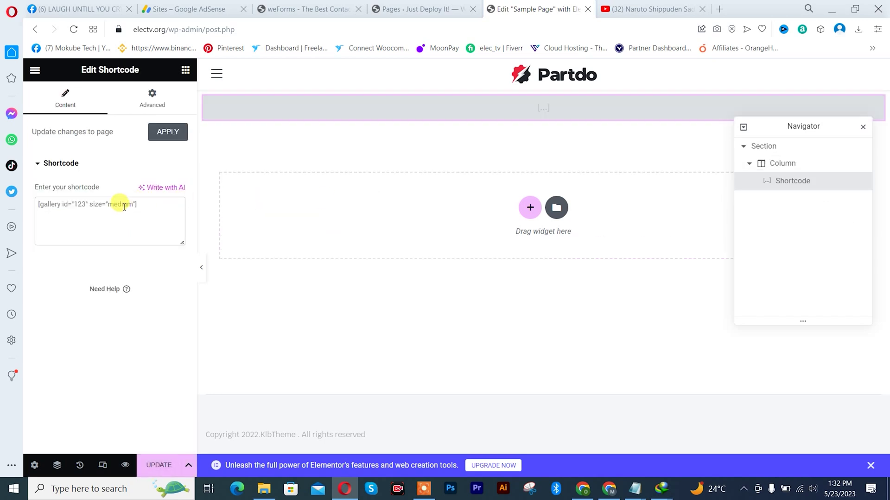
pyautogui.write('[weforms id="76"]')
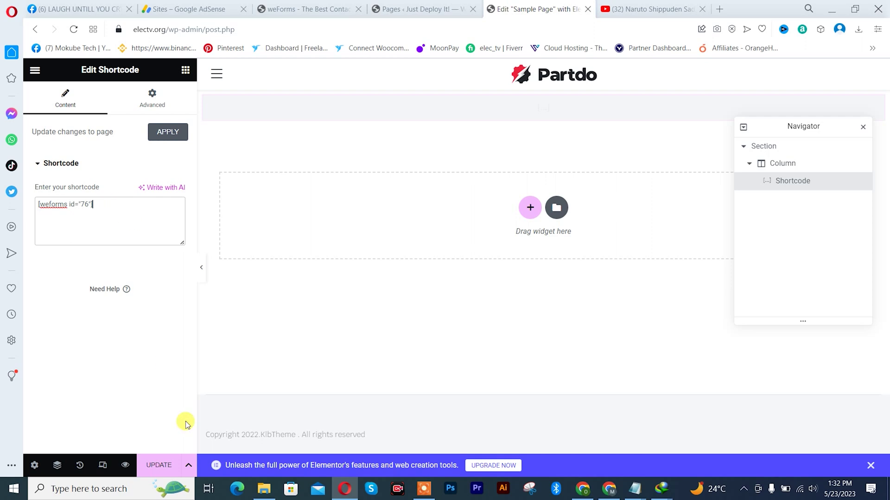
pyautogui.click(157, 466)
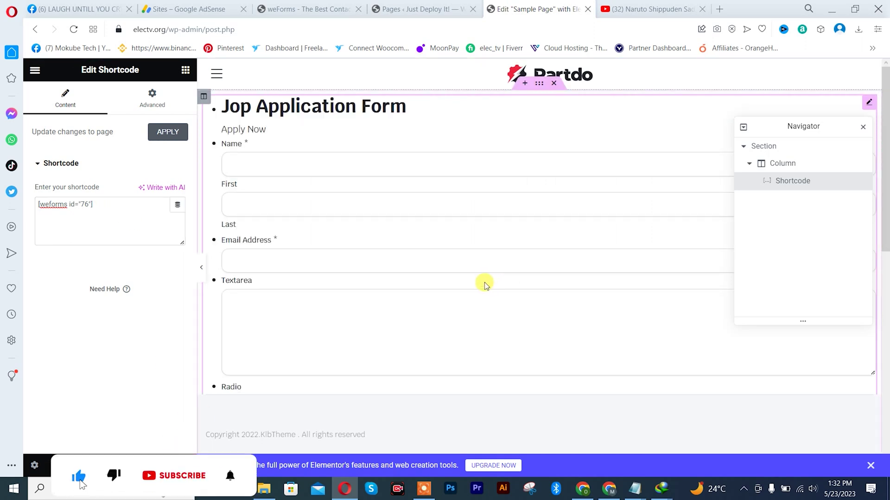
pyautogui.scroll(-4, 436, 247)
pyautogui.scroll(-7, 395, 297)
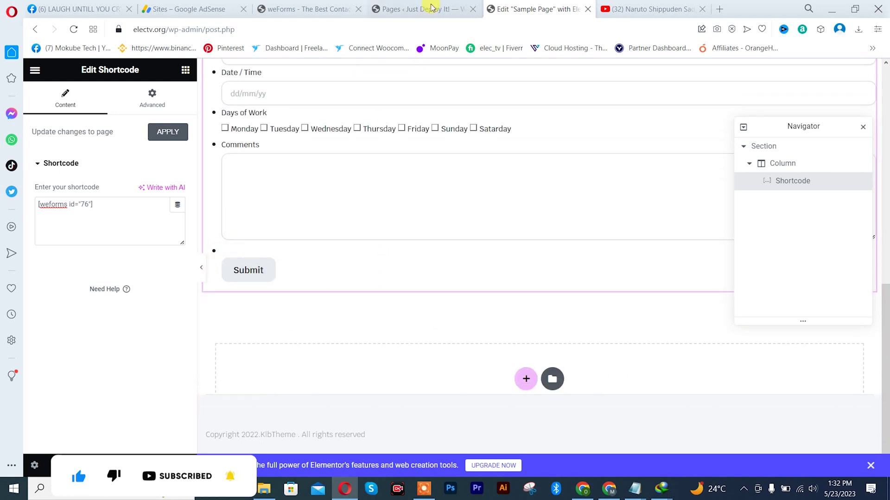
pyautogui.click(408, 9)
# Step: Open the live Sample Page in a new tab and scroll through the job application form
pyautogui.rightClick(243, 350)
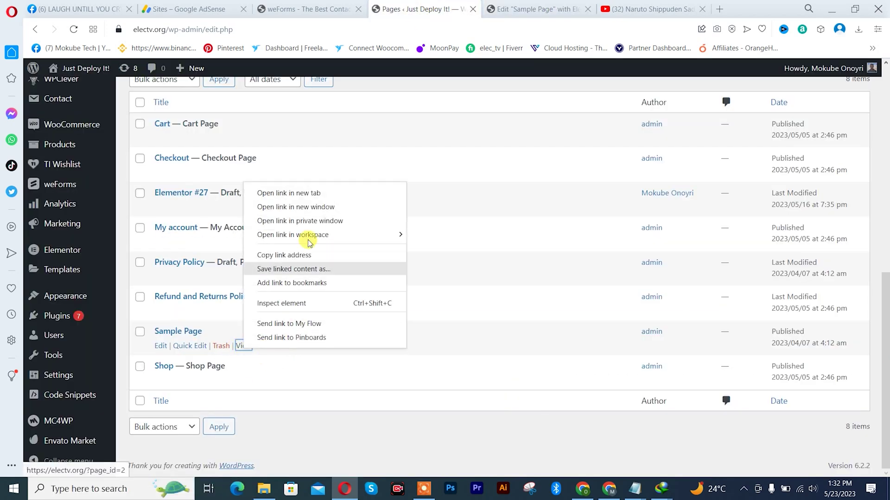
pyautogui.click(299, 192)
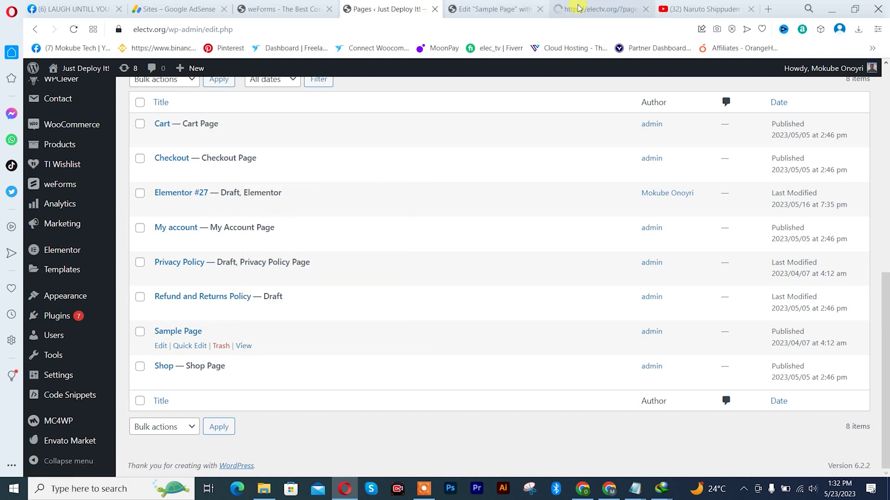
pyautogui.click(574, 7)
pyautogui.scroll(-3, 250, 252)
pyautogui.scroll(-3, 247, 258)
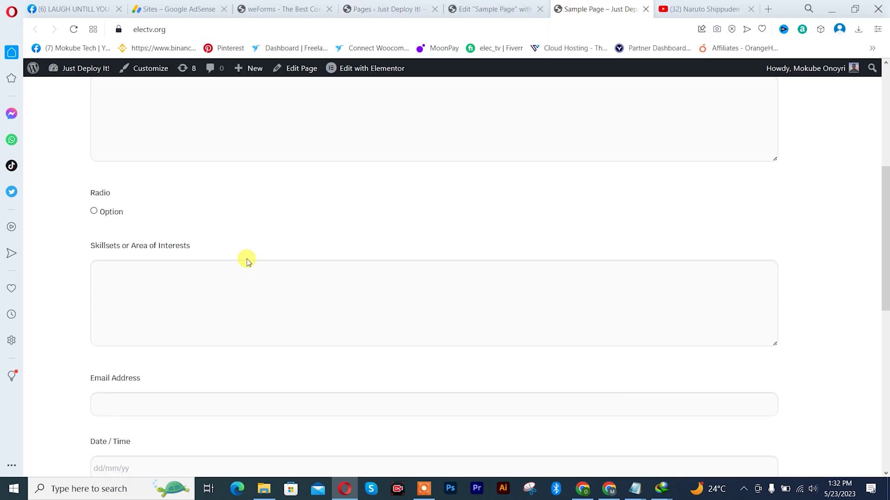